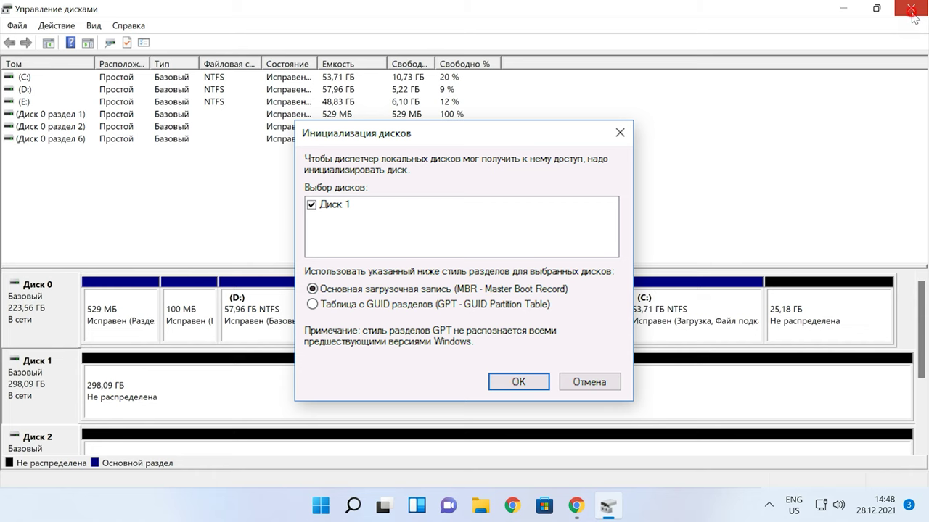
- Close Disk Management, switch to Hetman RAID Recovery, and select the RAID 5 array 0 (Linux) in the disk manager
{"action": "left_click", "coordinate": [912, 9]}
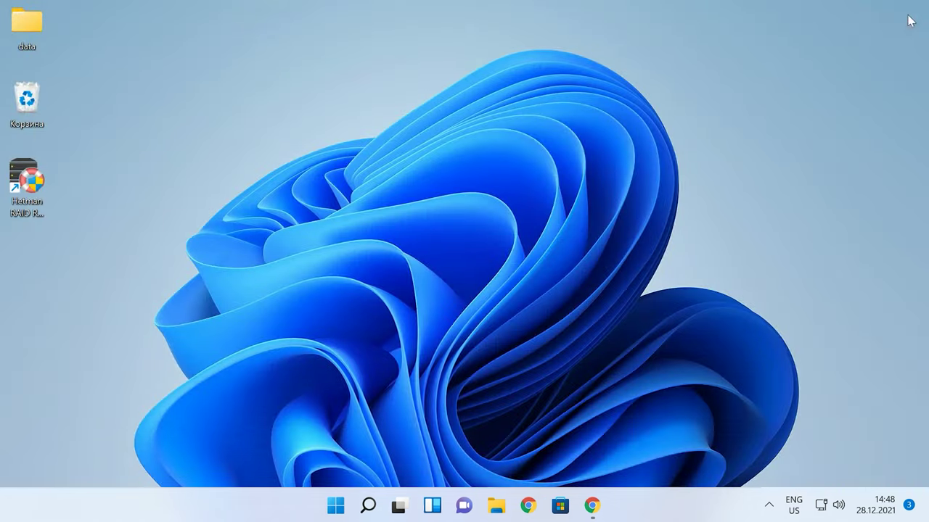
{"action": "double_click", "coordinate": [26, 182]}
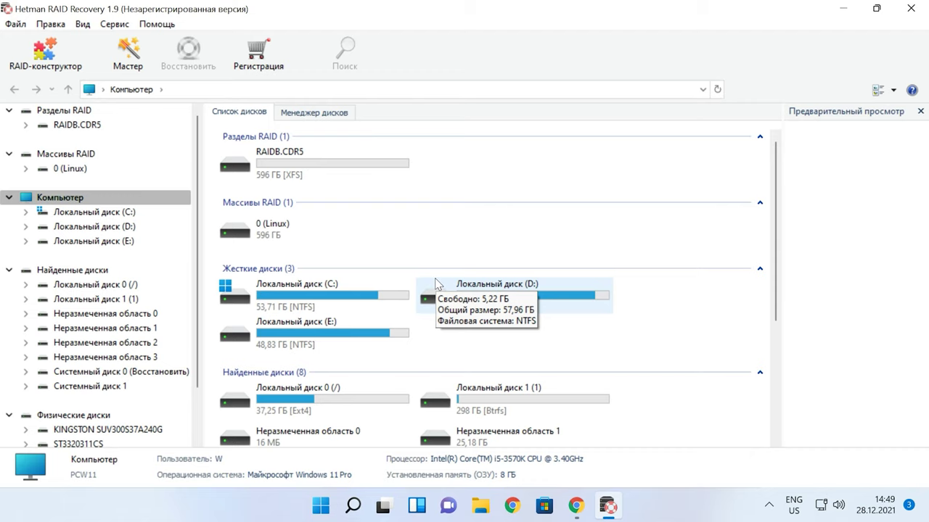
{"action": "left_click", "coordinate": [326, 117]}
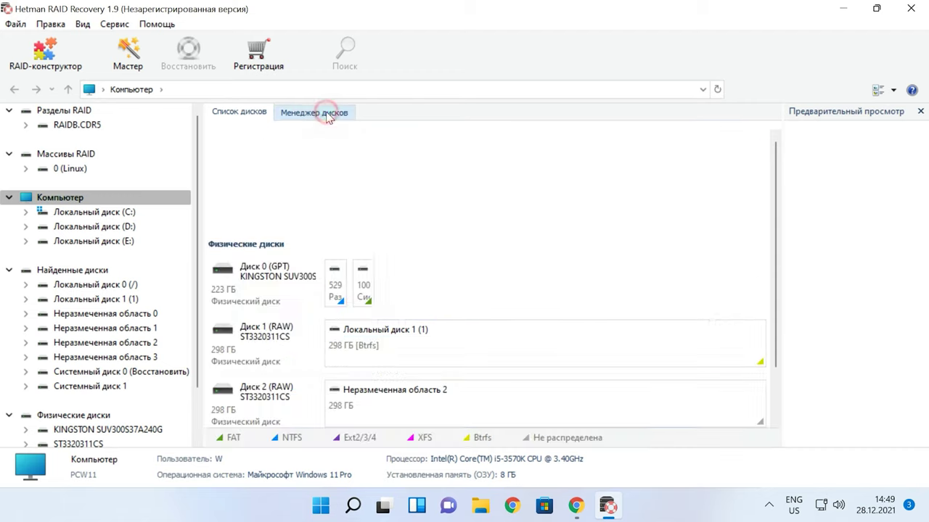
{"action": "left_click", "coordinate": [303, 191]}
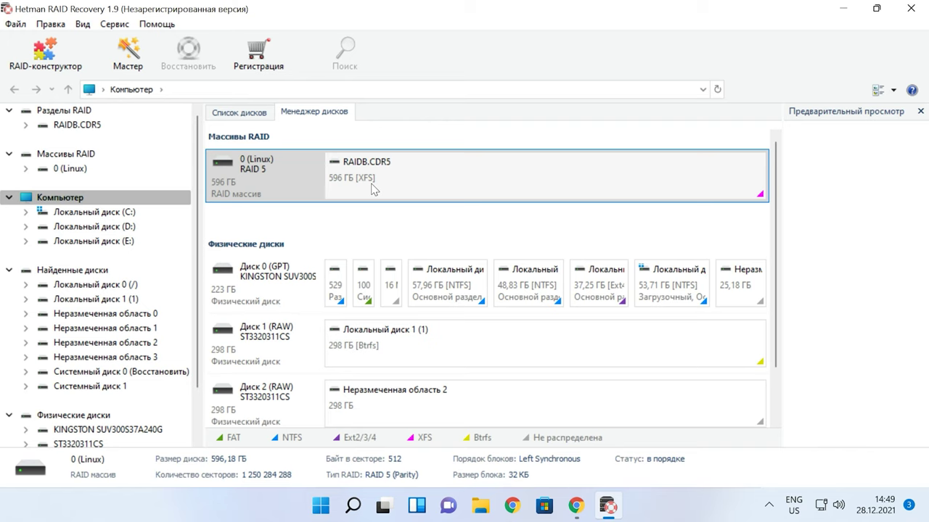
- Open the RAIDB.CDR5 partition and run a quick scan on it, finishing the analysis wizard
{"action": "right_click", "coordinate": [399, 188]}
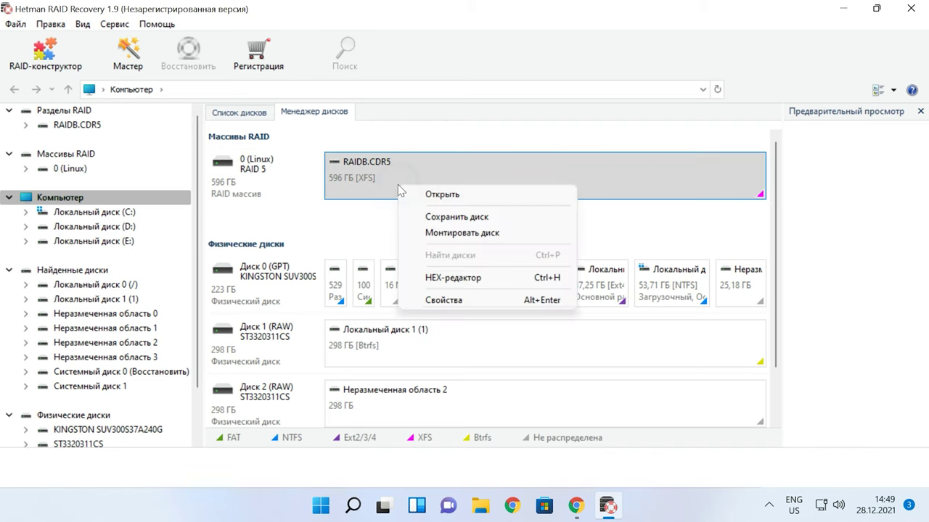
{"action": "left_click", "coordinate": [455, 196]}
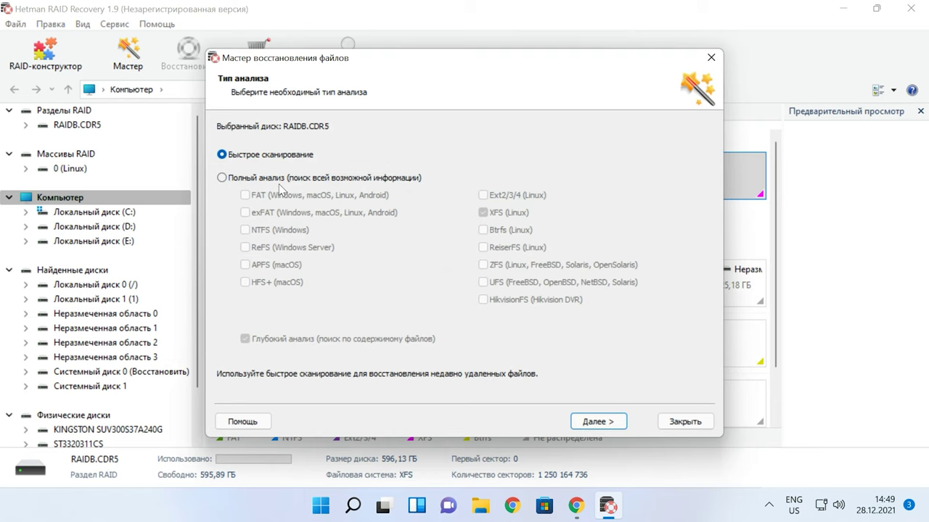
{"action": "left_click", "coordinate": [255, 159]}
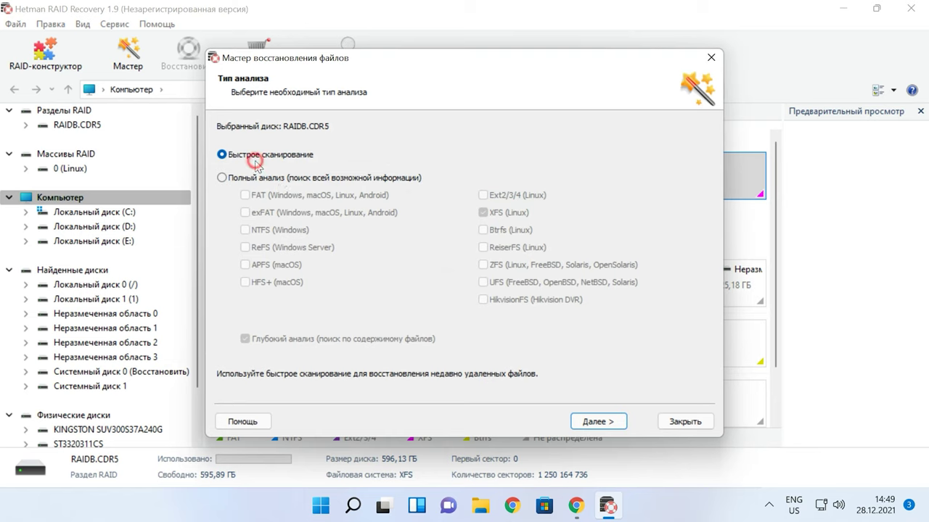
{"action": "left_click", "coordinate": [604, 424]}
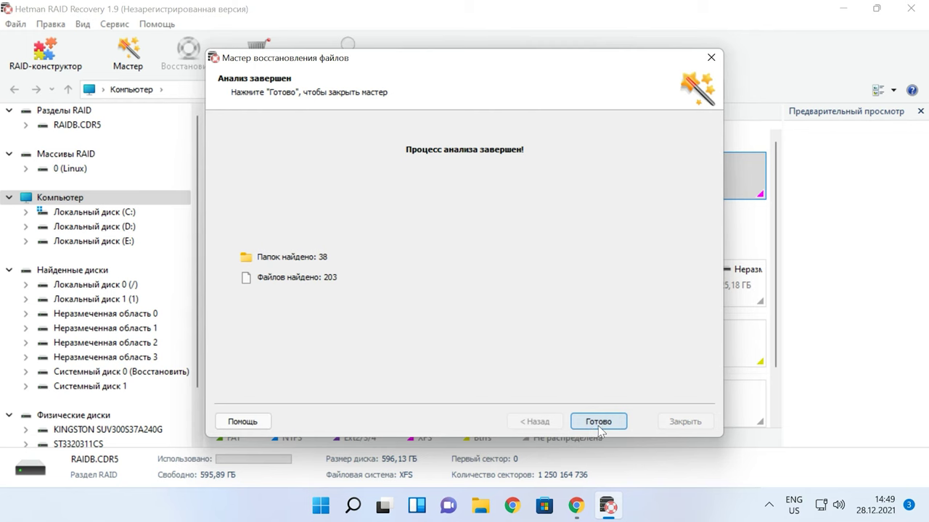
{"action": "left_click", "coordinate": [601, 424]}
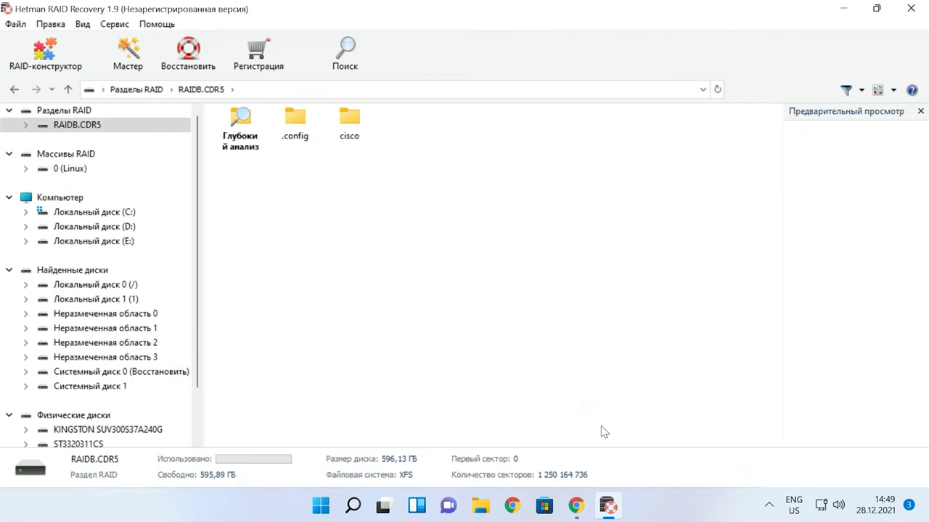
- Open the found cisco folder and display its images and documents as page thumbnails
{"action": "double_click", "coordinate": [352, 141]}
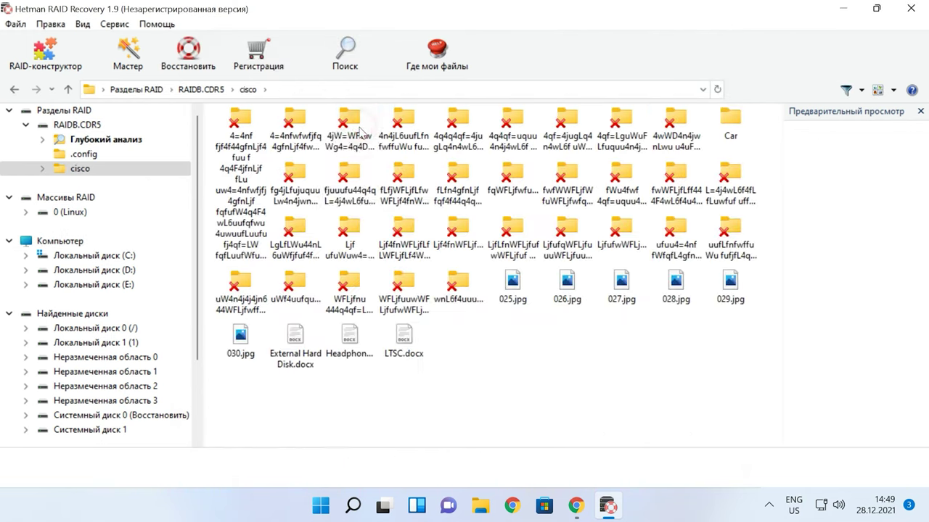
{"action": "left_click", "coordinate": [888, 89]}
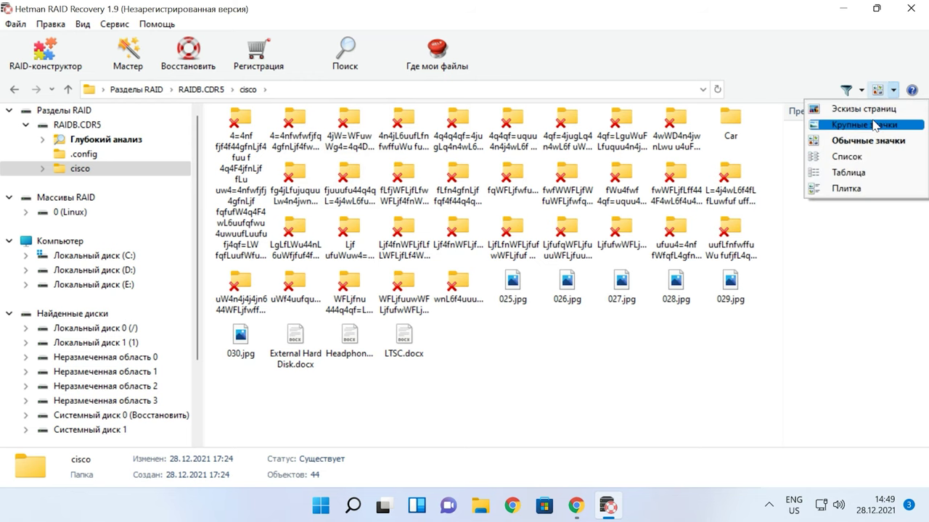
{"action": "left_click", "coordinate": [870, 113]}
{"action": "left_click_drag", "start_coordinate": [774, 192], "coordinate": [774, 434]}
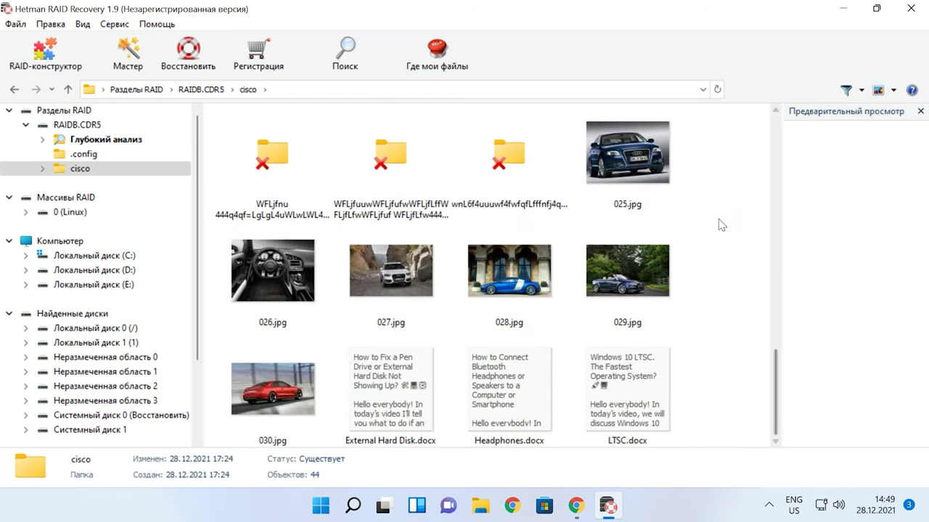
- Open and dismiss the file search for the cisco folder, and preview the image 025.jpg
{"action": "left_click", "coordinate": [351, 64]}
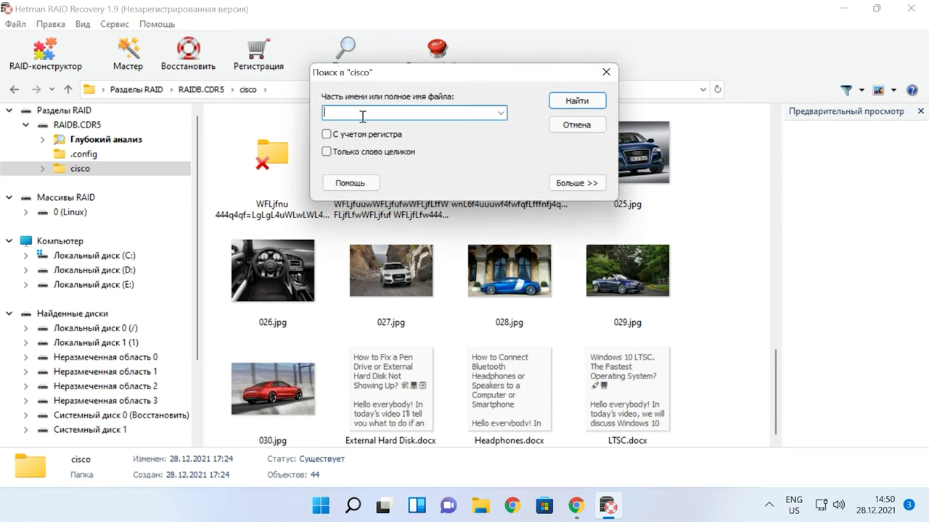
{"action": "key", "text": "Escape"}
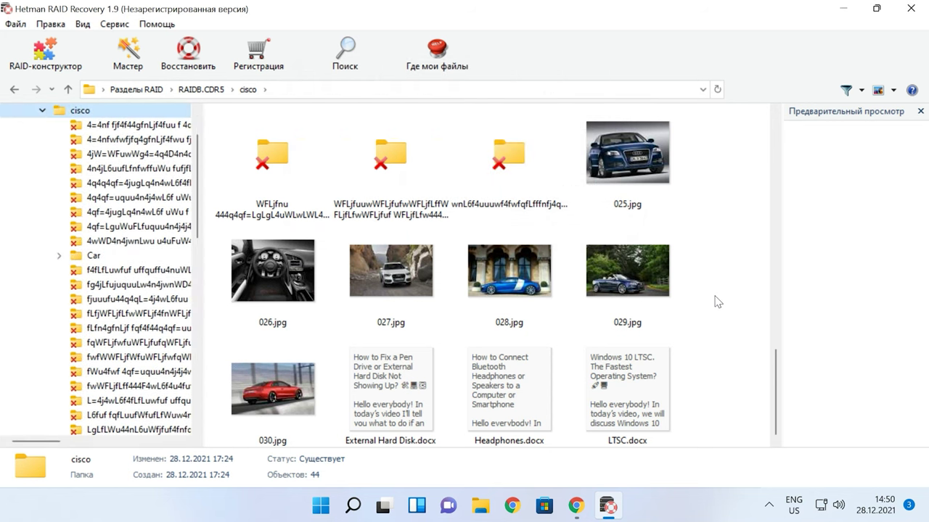
{"action": "left_click", "coordinate": [633, 167]}
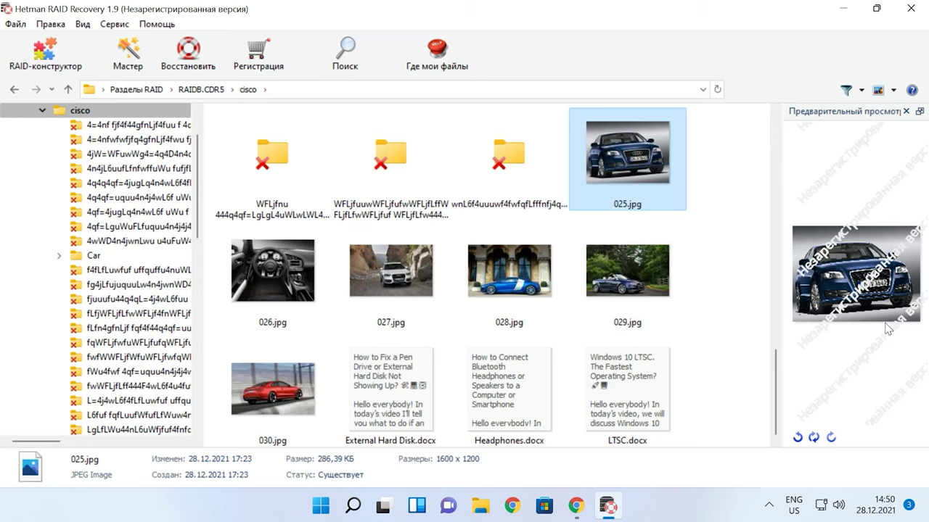
- Recover images 026.jpg to 030.jpg and the three DOCX documents to the hard disk in C:\1\
{"action": "left_click_drag", "start_coordinate": [723, 273], "coordinate": [266, 406]}
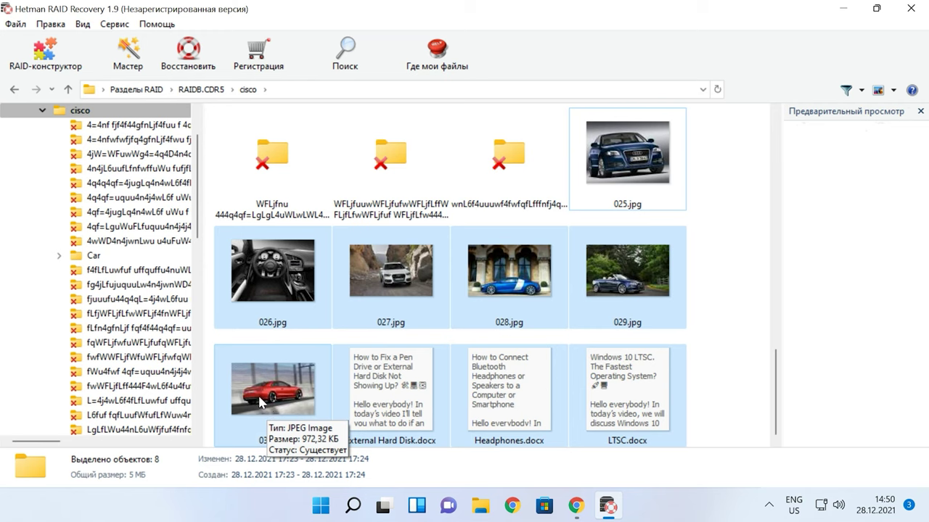
{"action": "left_click", "coordinate": [192, 73]}
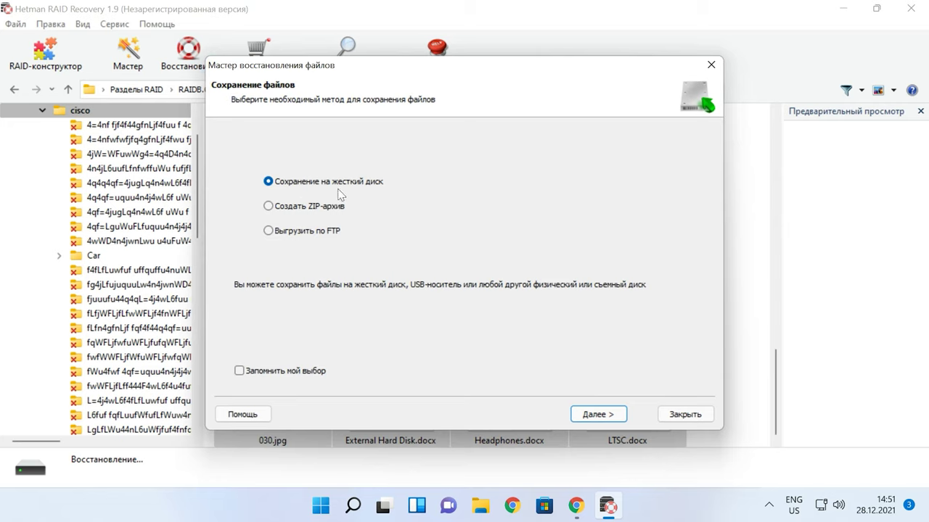
{"action": "left_click", "coordinate": [604, 423]}
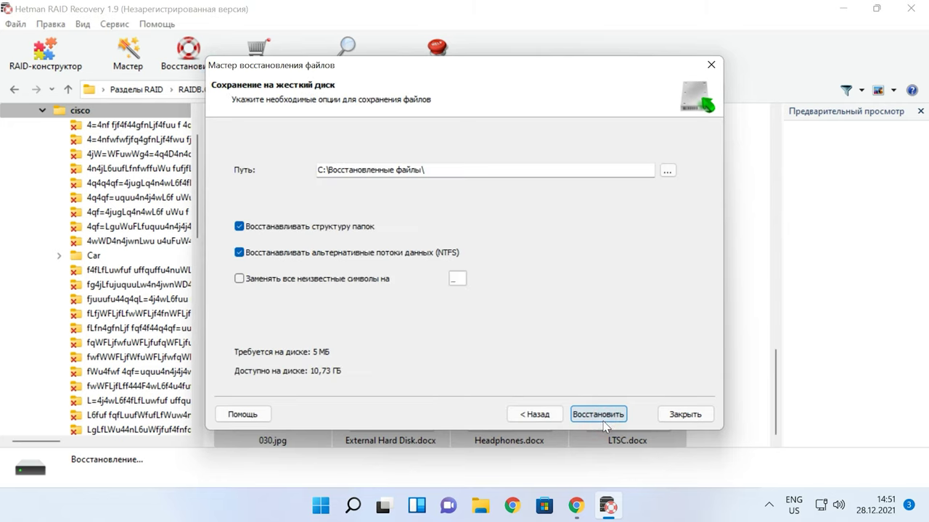
{"action": "left_click_drag", "start_coordinate": [421, 170], "coordinate": [326, 169]}
{"action": "type", "text": "1\\"}
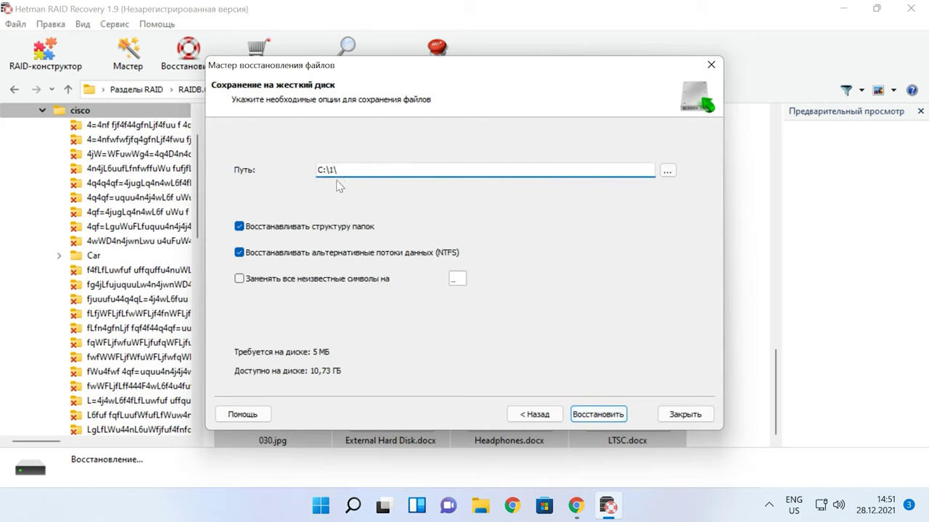
{"action": "left_click", "coordinate": [600, 417]}
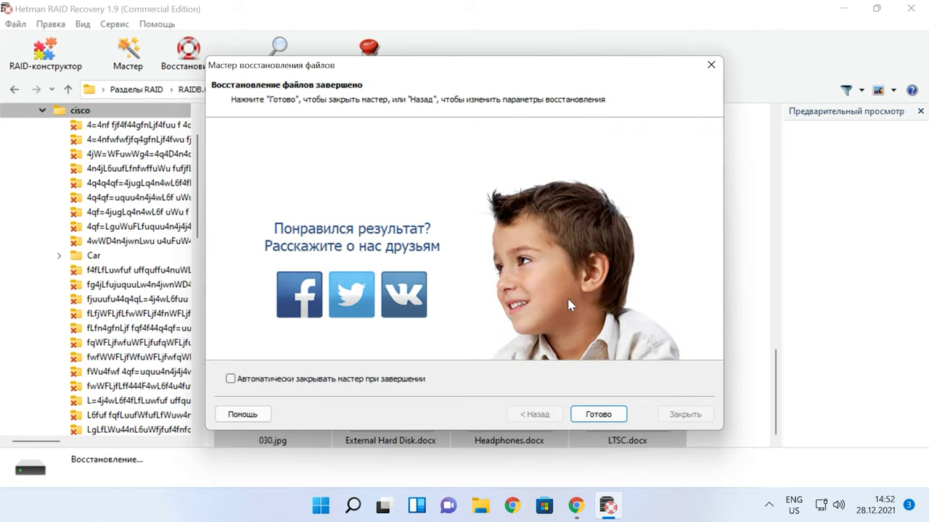
{"action": "left_click", "coordinate": [604, 419]}
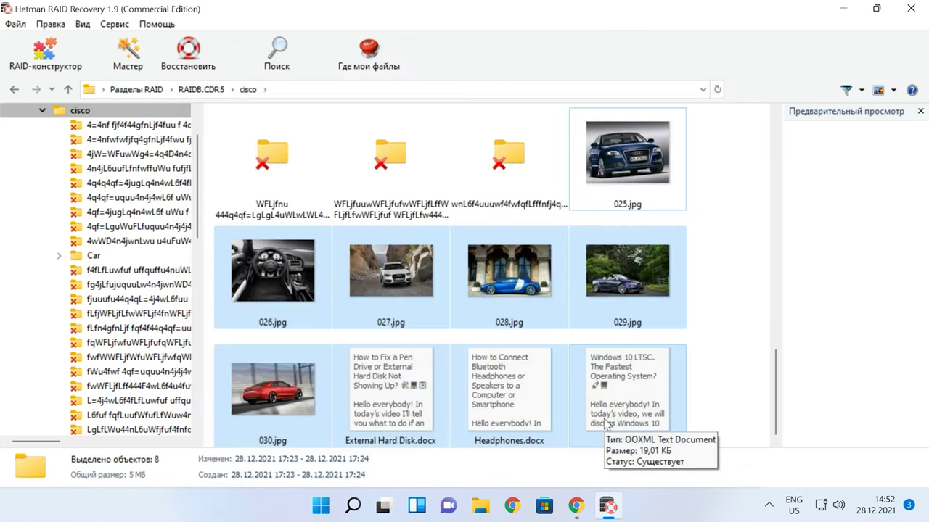
- Switch to File Explorer and check the recovered files in folder 1 on drive C
{"action": "left_click", "coordinate": [481, 513]}
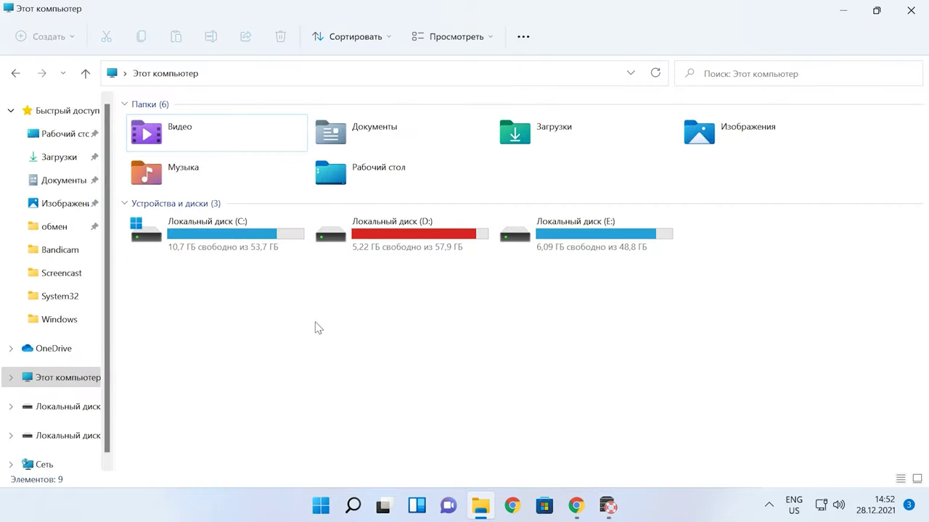
{"action": "double_click", "coordinate": [246, 244]}
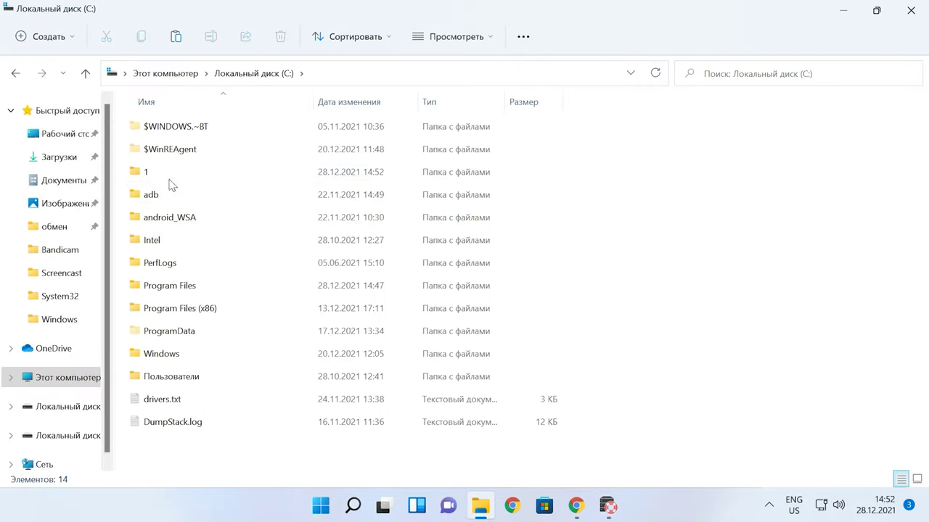
{"action": "double_click", "coordinate": [155, 174]}
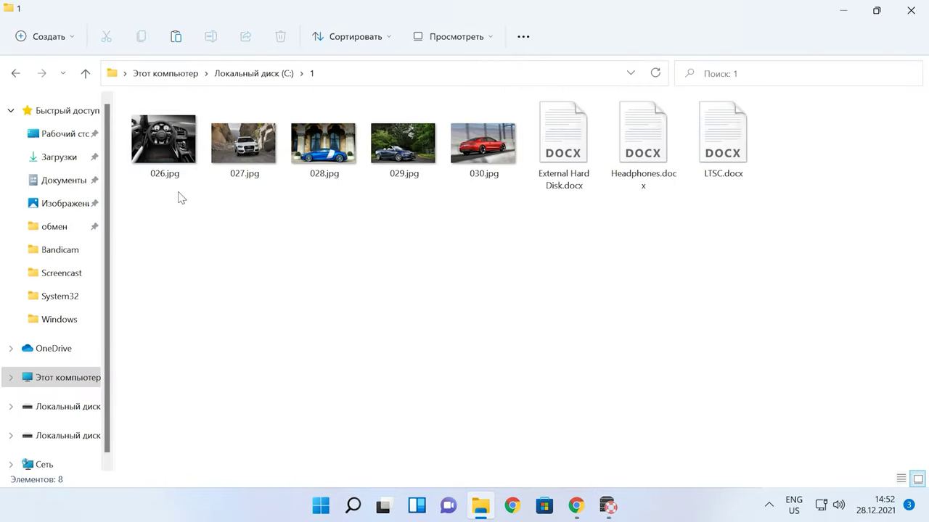
{"action": "left_click", "coordinate": [758, 211]}
{"action": "left_click_drag", "start_coordinate": [758, 211], "coordinate": [120, 145]}
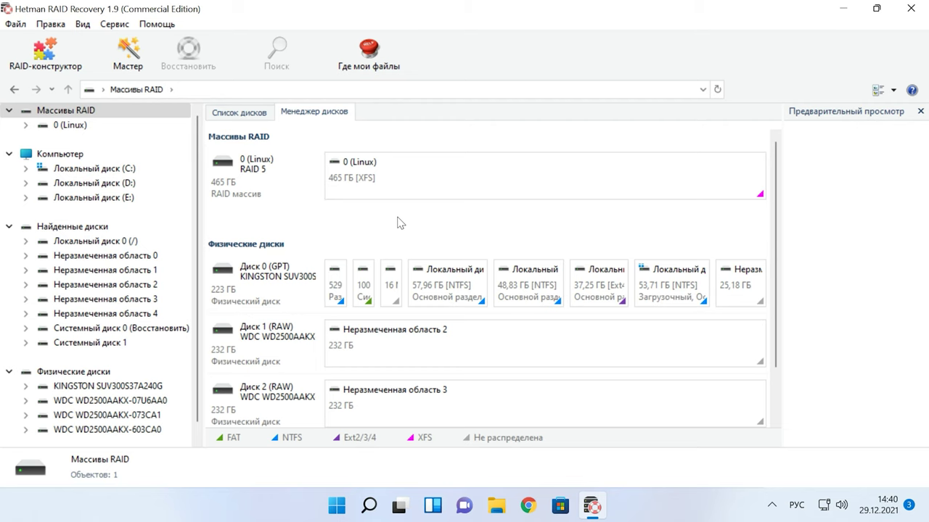
- Set up a disk image of the RAID 5 array 0 (Linux) with the partial size option and adjust the sector range
{"action": "right_click", "coordinate": [301, 180]}
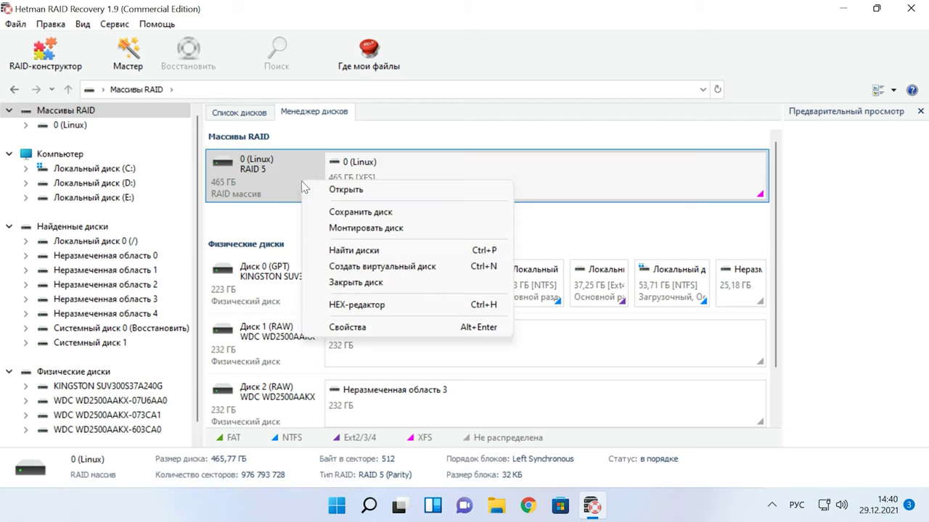
{"action": "left_click", "coordinate": [373, 213]}
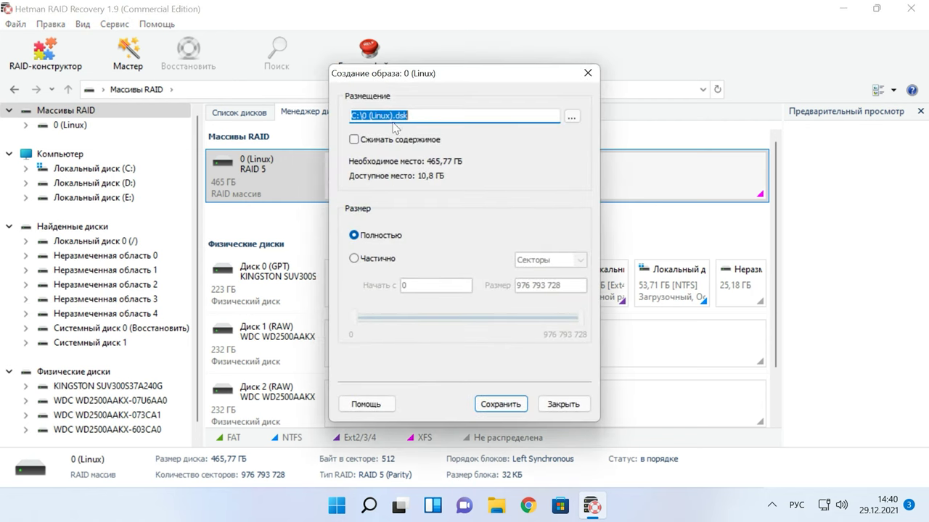
{"action": "left_click", "coordinate": [375, 261]}
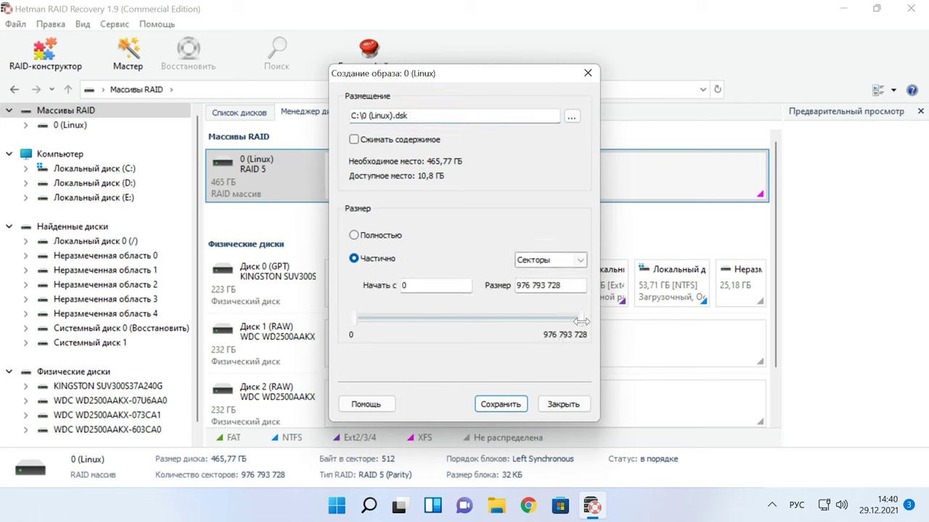
{"action": "mouse_move", "coordinate": [580, 317]}
{"action": "left_mouse_down"}
{"action": "mouse_move", "coordinate": [486, 319]}
{"action": "mouse_move", "coordinate": [595, 327]}
{"action": "left_mouse_up"}
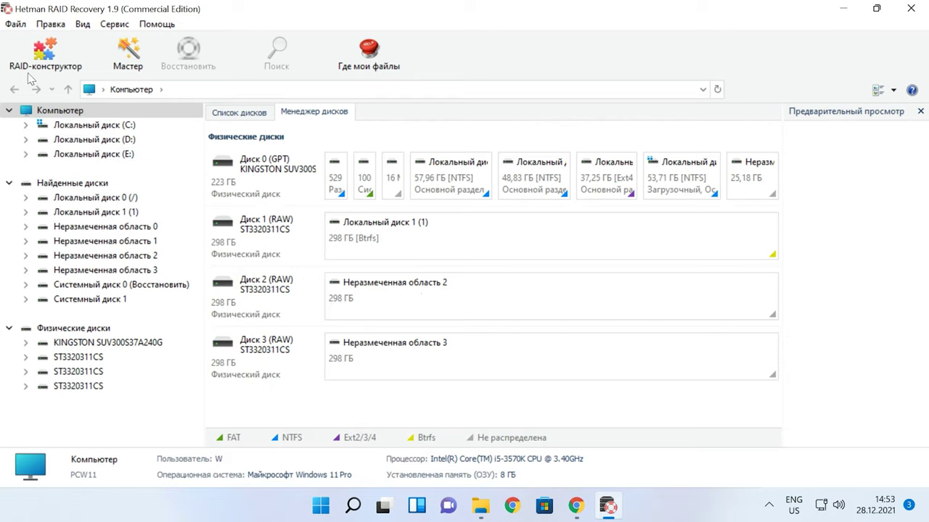
- Start the RAID constructor in manual creation mode and set the array type to RAID 5 (Parity)
{"action": "left_click", "coordinate": [33, 69]}
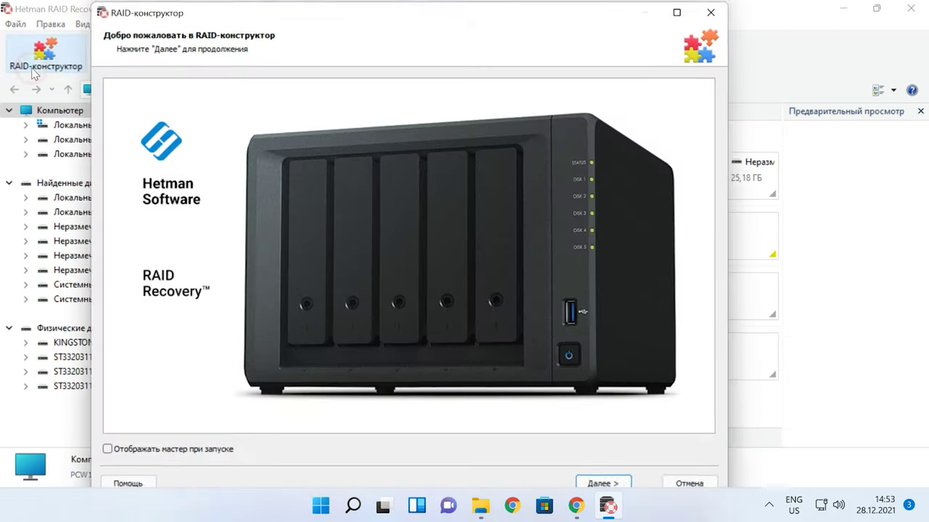
{"action": "left_click", "coordinate": [604, 483]}
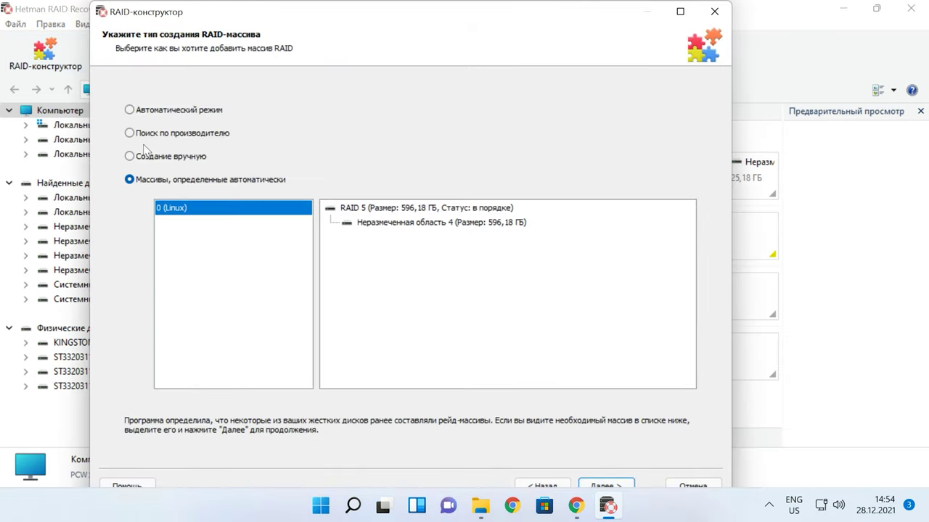
{"action": "left_click", "coordinate": [147, 156]}
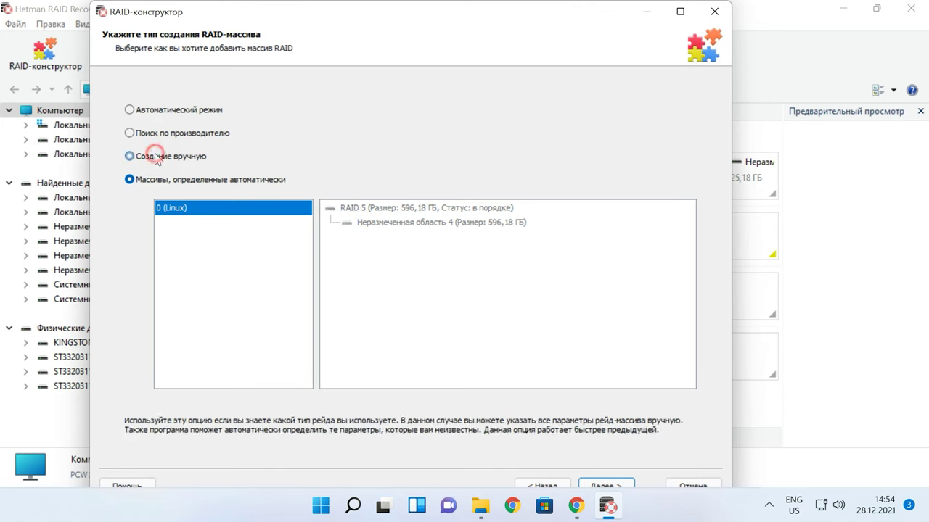
{"action": "left_click", "coordinate": [614, 487]}
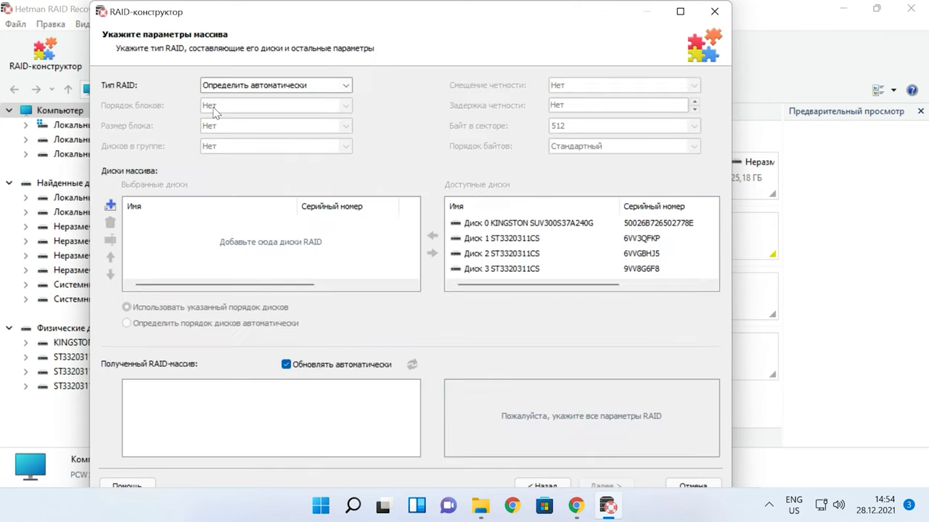
{"action": "left_click", "coordinate": [330, 87]}
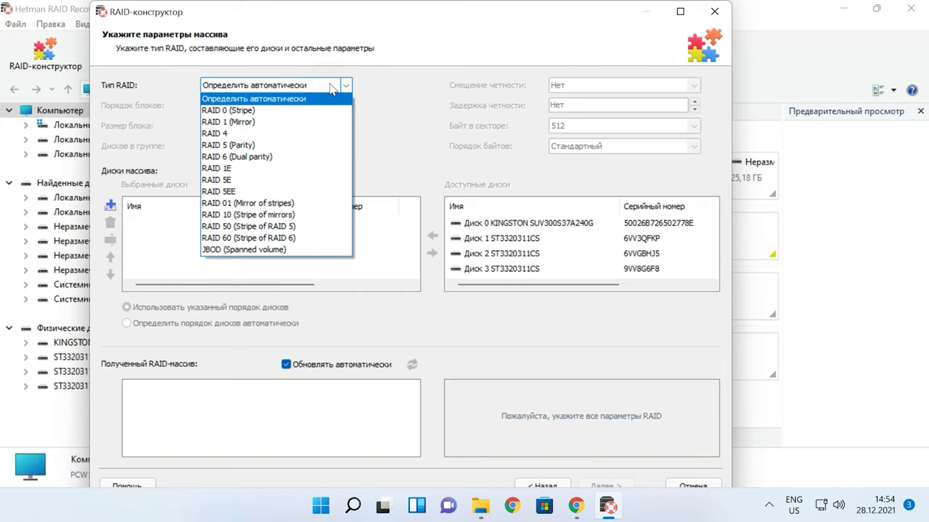
{"action": "left_click", "coordinate": [239, 146]}
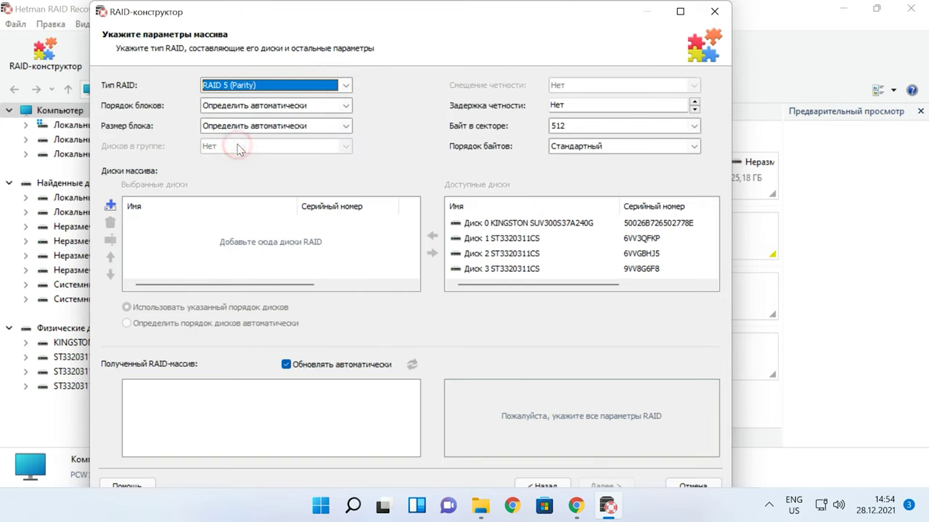
- Set the array's block order to Left Synchronous and its block size to 32 KB
{"action": "left_click", "coordinate": [338, 107]}
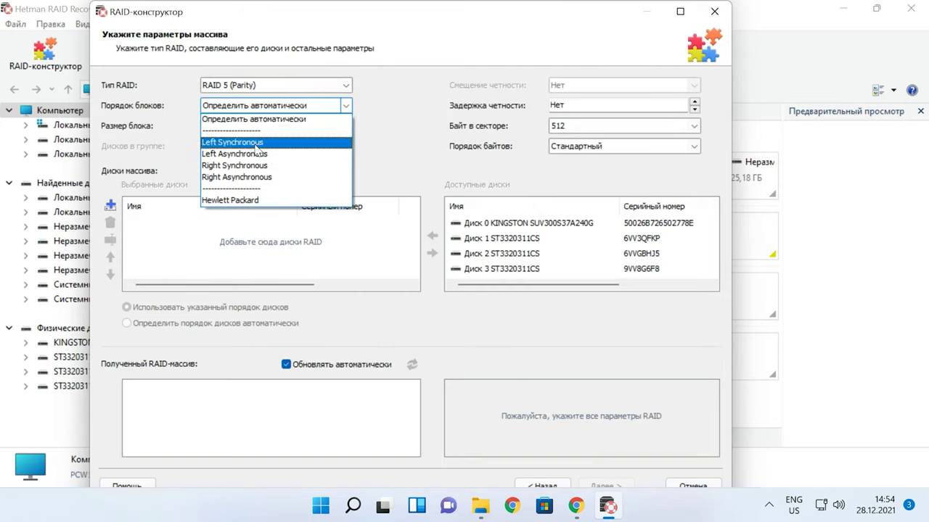
{"action": "left_click", "coordinate": [257, 149]}
{"action": "left_click", "coordinate": [287, 129]}
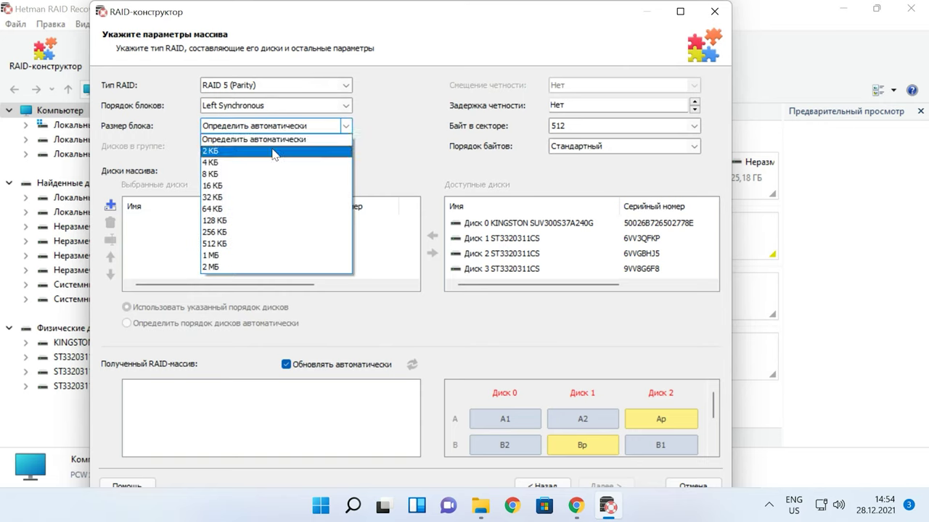
{"action": "left_click", "coordinate": [221, 197]}
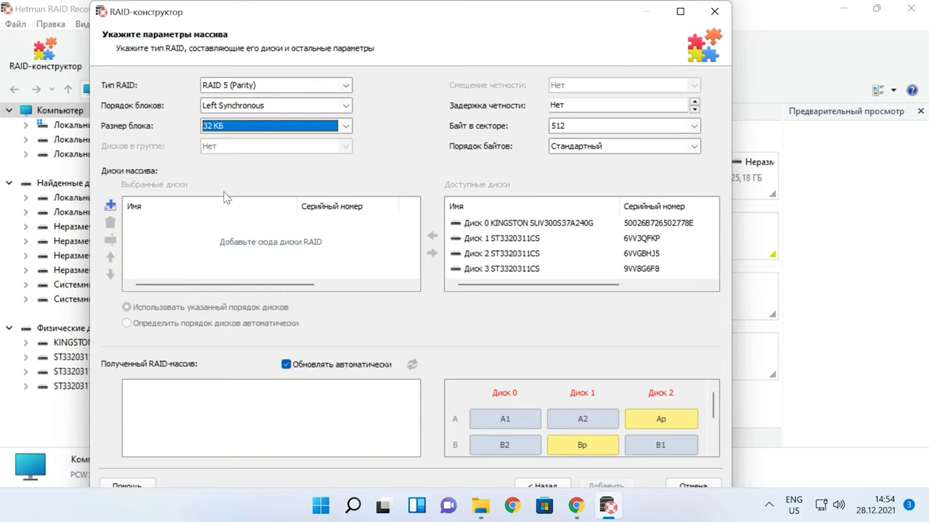
- Add the three ST3320311CS disks, Disk 1, Disk 2 and Disk 3, to the array
{"action": "left_click", "coordinate": [497, 239]}
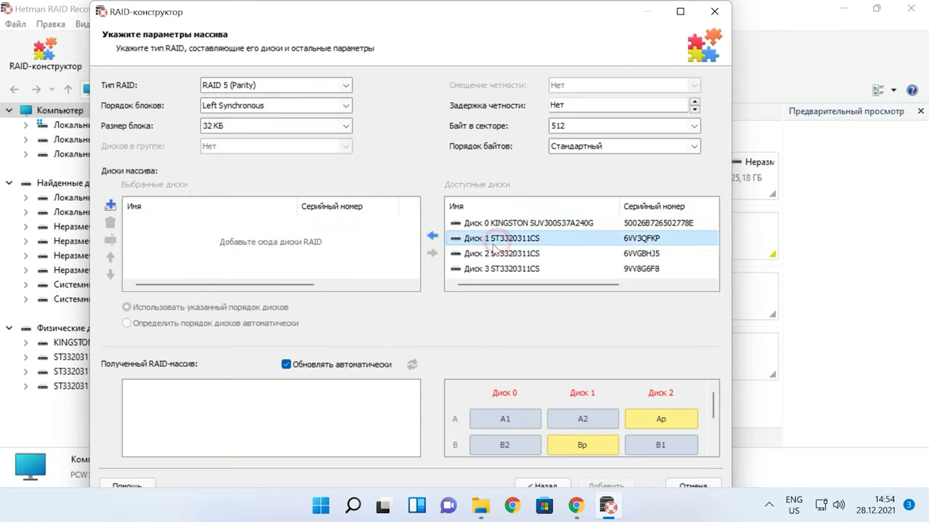
{"action": "left_click", "coordinate": [432, 236]}
{"action": "left_click", "coordinate": [432, 236]}
{"action": "left_click", "coordinate": [432, 237]}
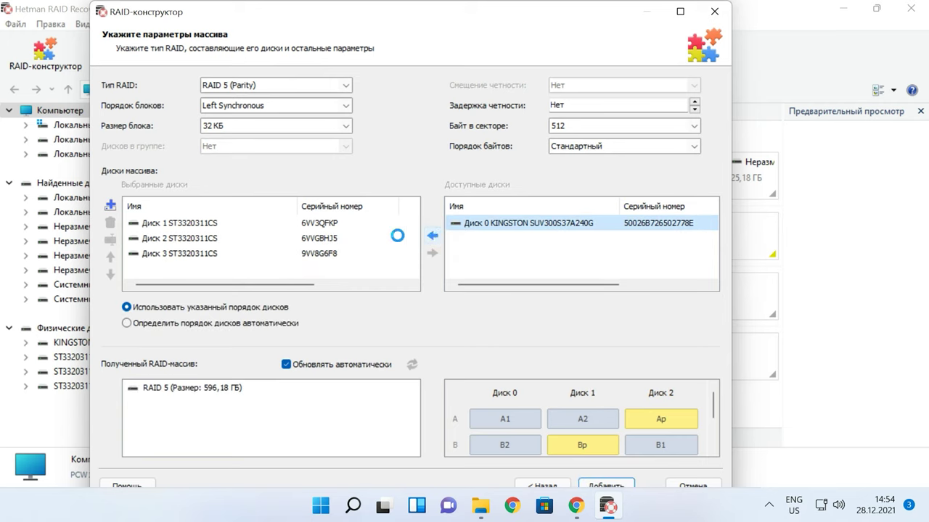
- Reorder the array's disks to Disk 3, Disk 2, Disk 1
{"action": "left_click", "coordinate": [130, 254]}
{"action": "left_click", "coordinate": [111, 257]}
{"action": "left_click", "coordinate": [110, 257]}
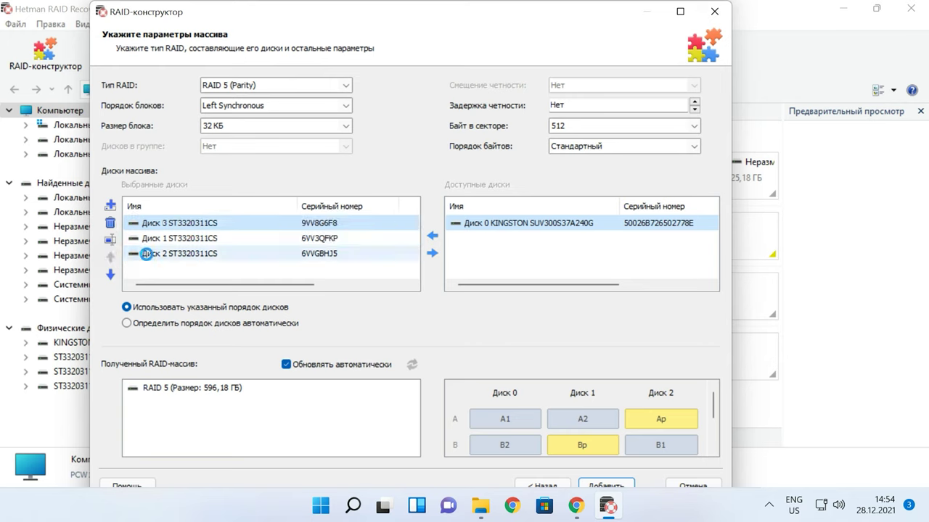
{"action": "left_click", "coordinate": [193, 259]}
{"action": "left_click", "coordinate": [112, 256]}
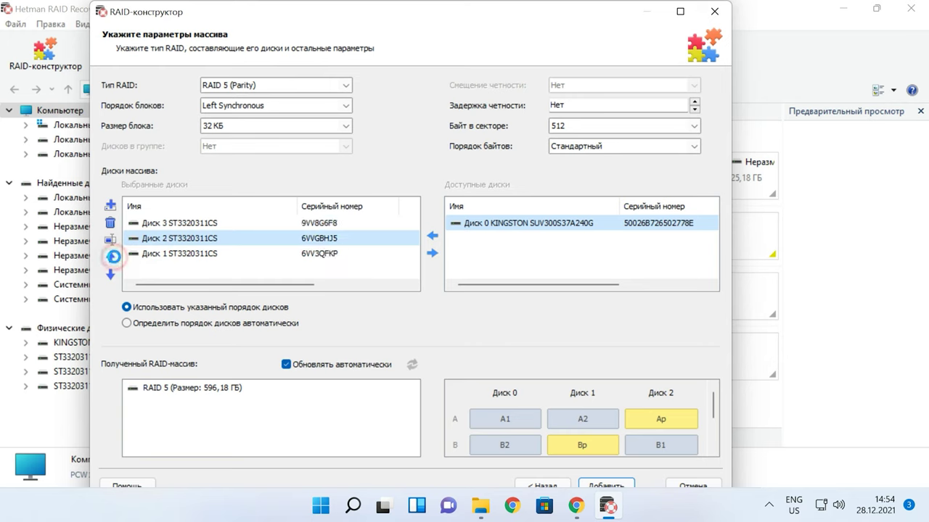
- Add an empty disk to the array's selected disks and remove it again
{"action": "left_click", "coordinate": [207, 224]}
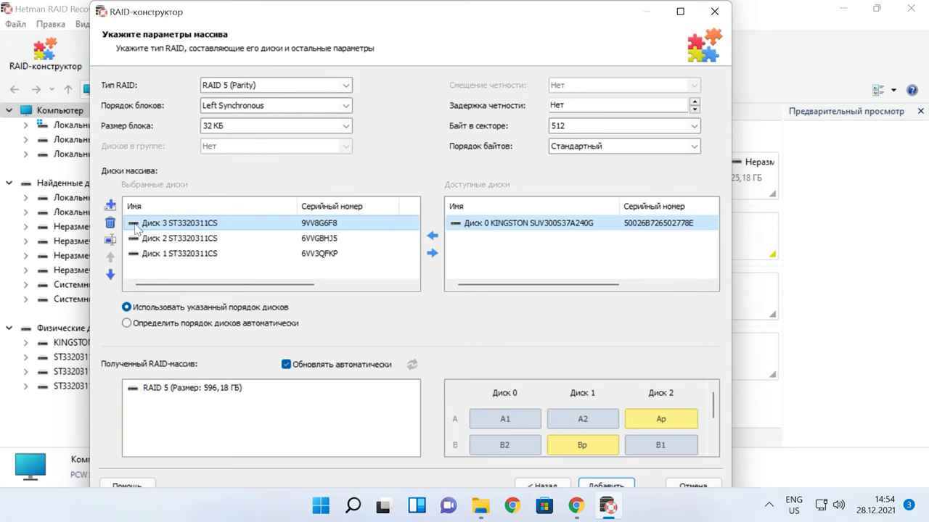
{"action": "left_click", "coordinate": [110, 241]}
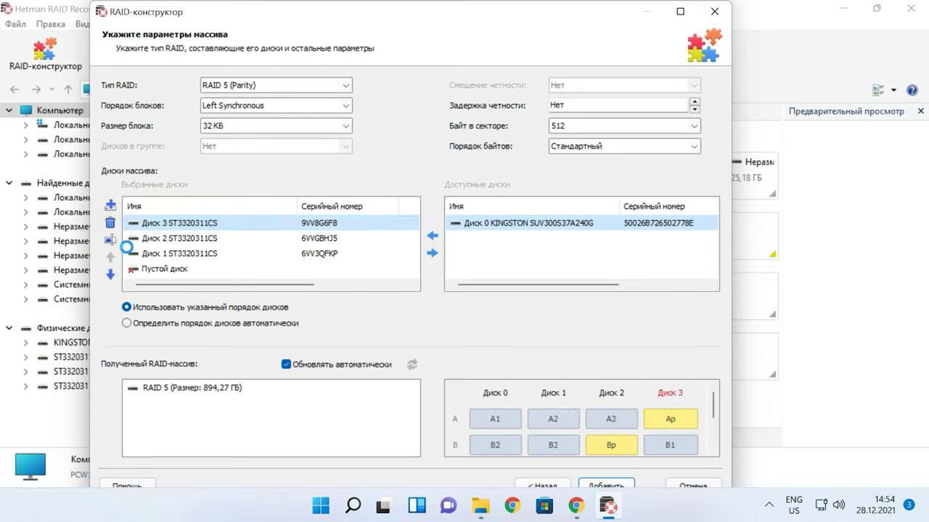
{"action": "left_click", "coordinate": [171, 270]}
{"action": "left_click", "coordinate": [110, 224]}
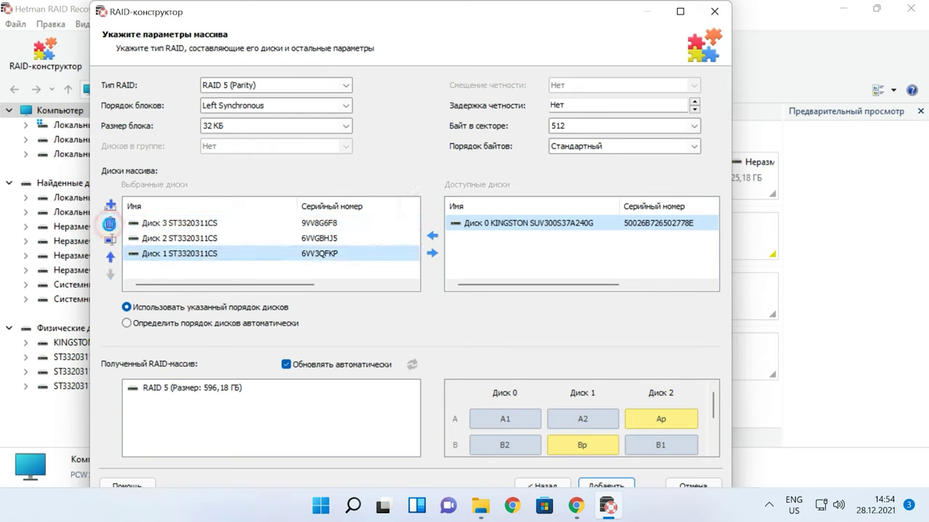
- Set the offset of Disk 3 in the array to 139264 bytes
{"action": "left_click", "coordinate": [135, 223]}
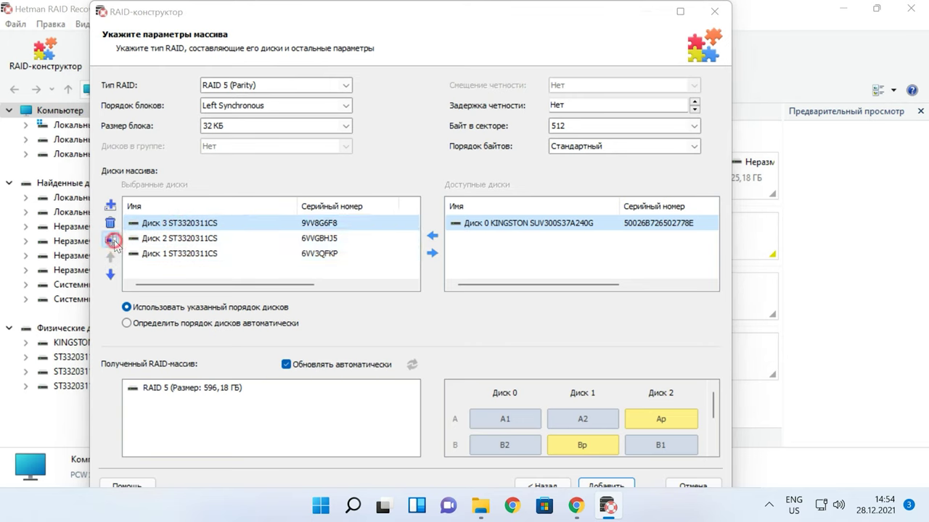
{"action": "left_click", "coordinate": [110, 240]}
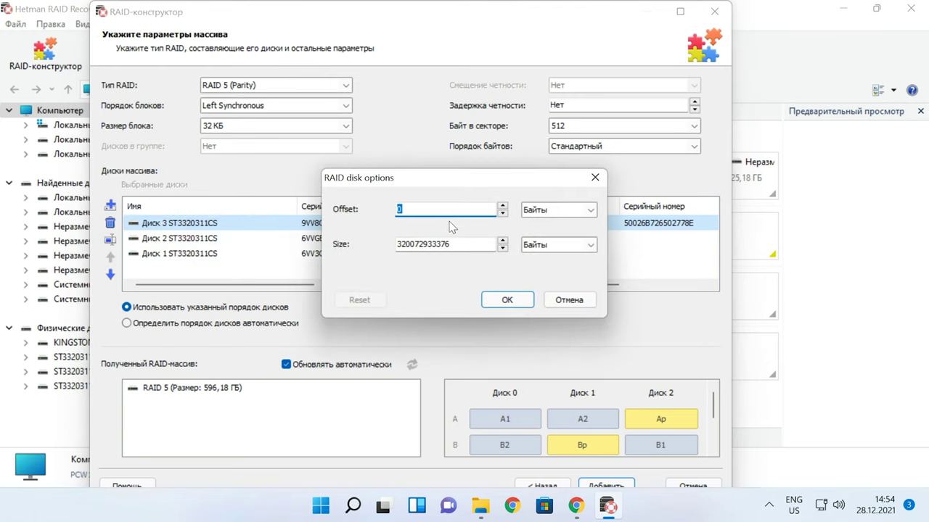
{"action": "type", "text": "139264"}
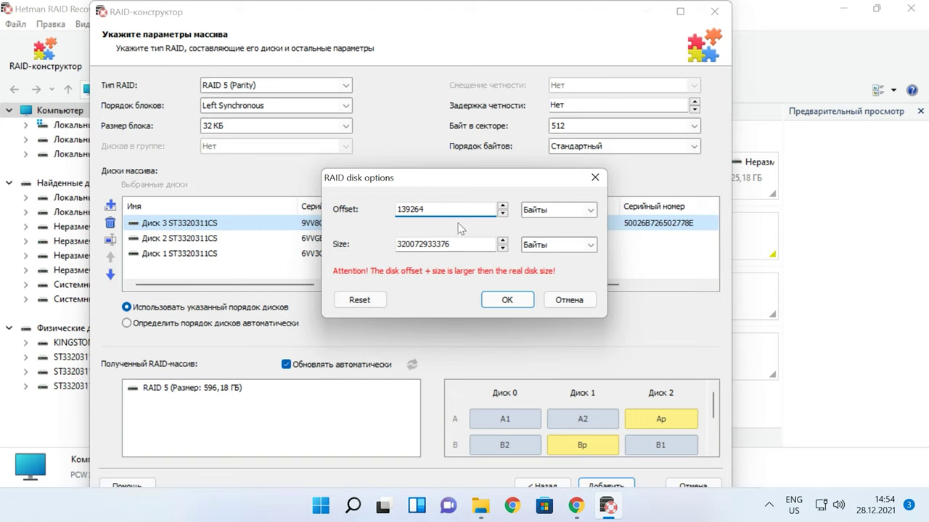
{"action": "left_click", "coordinate": [505, 300]}
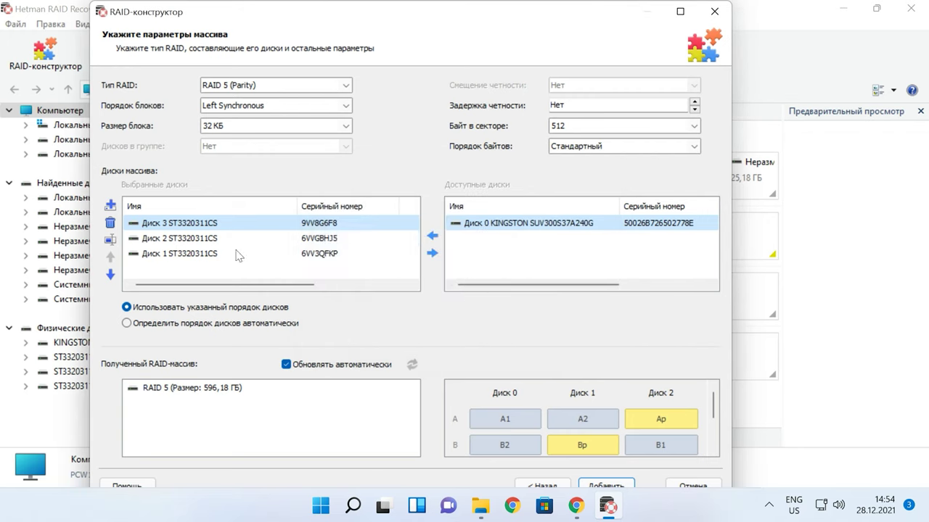
- Set the offset of both Disk 2 and Disk 1 in the array to 139264 bytes
{"action": "key", "text": "Down"}
{"action": "key", "text": "Return"}
{"action": "type", "text": "139264"}
{"action": "key", "text": "Return"}
{"action": "key", "text": "Down"}
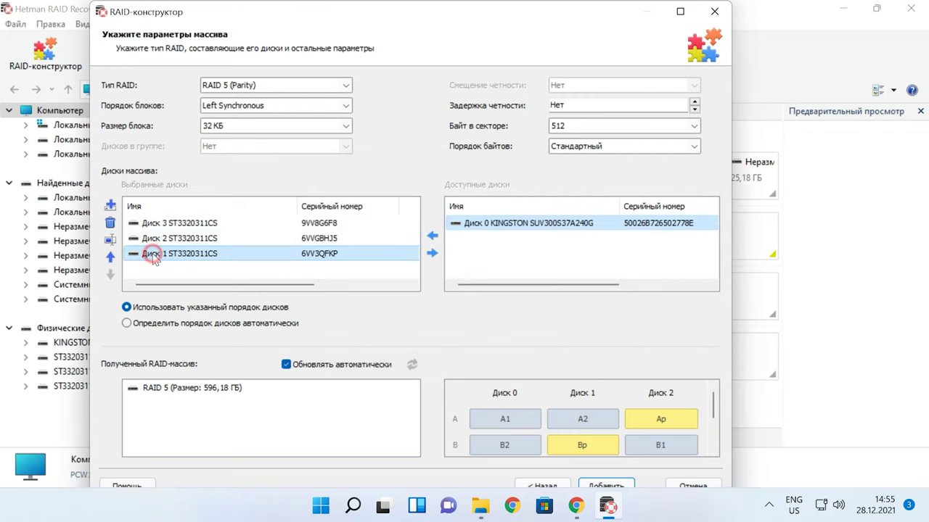
{"action": "key", "text": "Return"}
{"action": "type", "text": "139264"}
{"action": "left_click", "coordinate": [500, 299]}
{"action": "key", "text": "Home"}
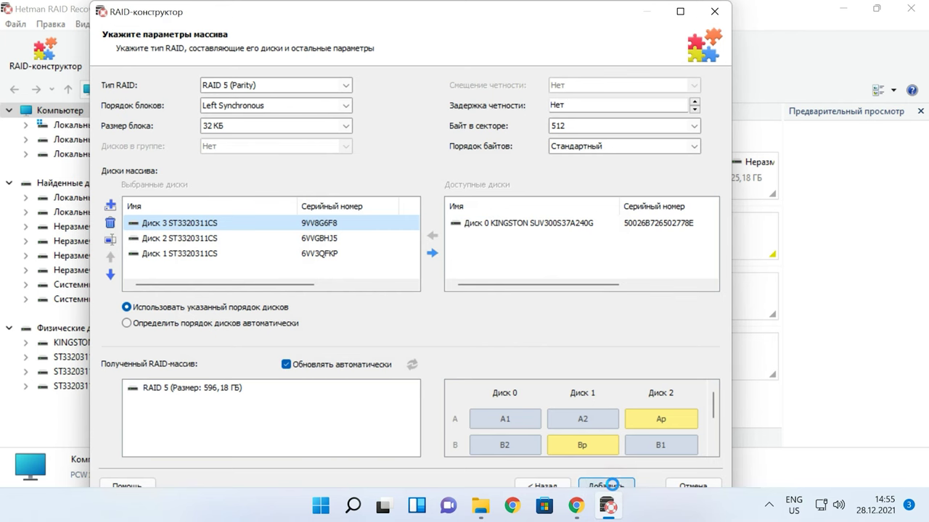
- Add the assembled RAID 5 array and run a quick scan on its RAIDB.CDR5 partition
{"action": "left_click", "coordinate": [612, 485]}
{"action": "left_click", "coordinate": [420, 198]}
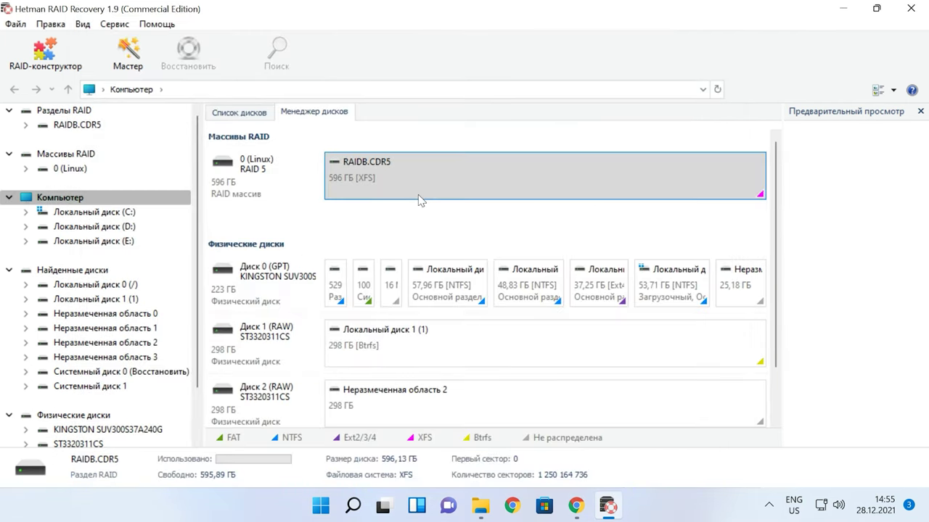
{"action": "right_click", "coordinate": [436, 190]}
{"action": "left_click", "coordinate": [473, 197]}
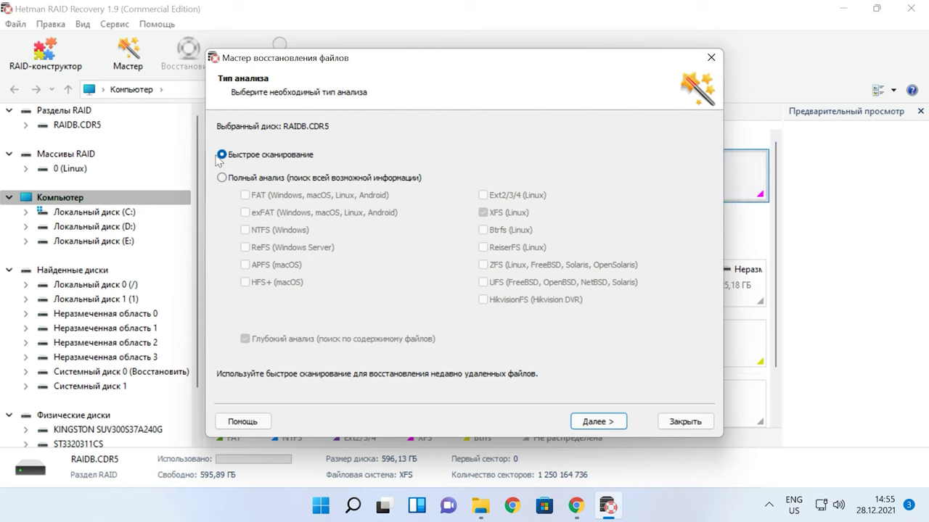
{"action": "left_click", "coordinate": [621, 424]}
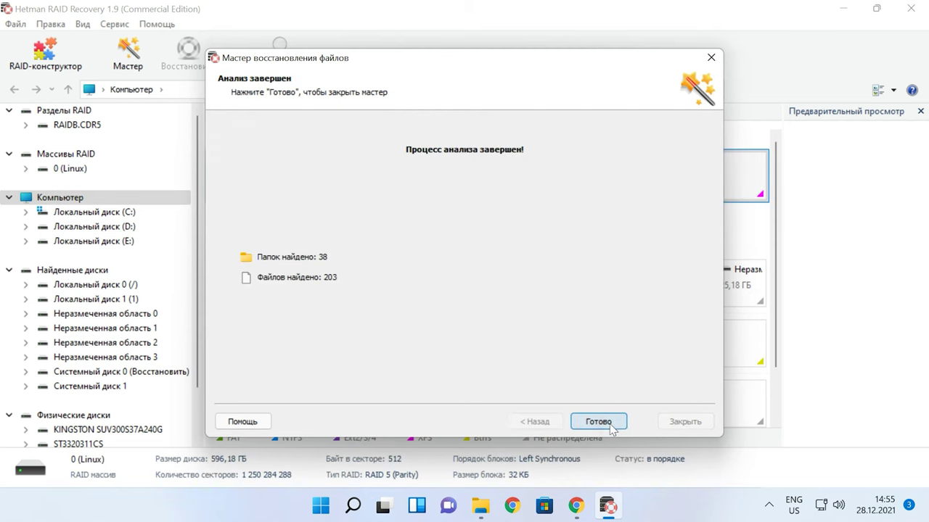
{"action": "left_click", "coordinate": [597, 421]}
- Open the cisco folder of the scanned partition and look through the files found in it
{"action": "left_click", "coordinate": [518, 184]}
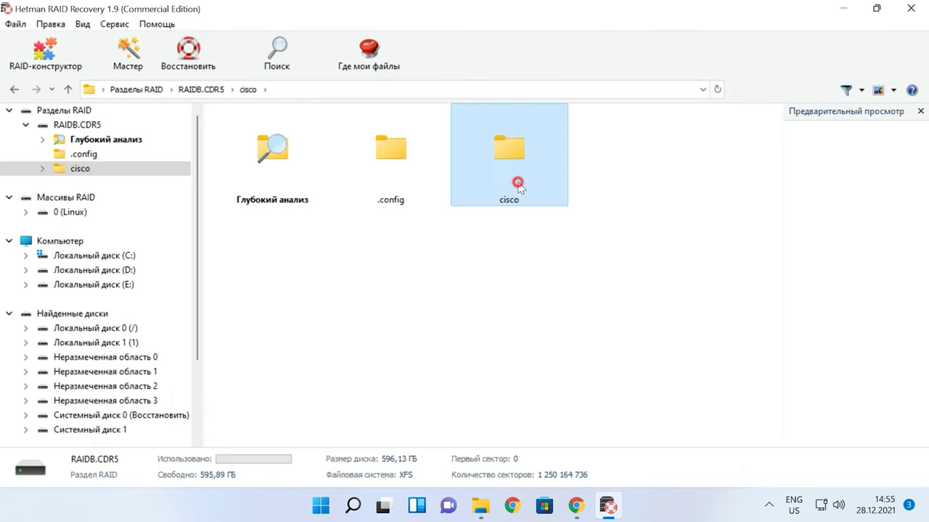
{"action": "double_click", "coordinate": [517, 184]}
{"action": "scroll", "coordinate": [520, 217], "scroll_direction": "down", "scroll_amount": 5}
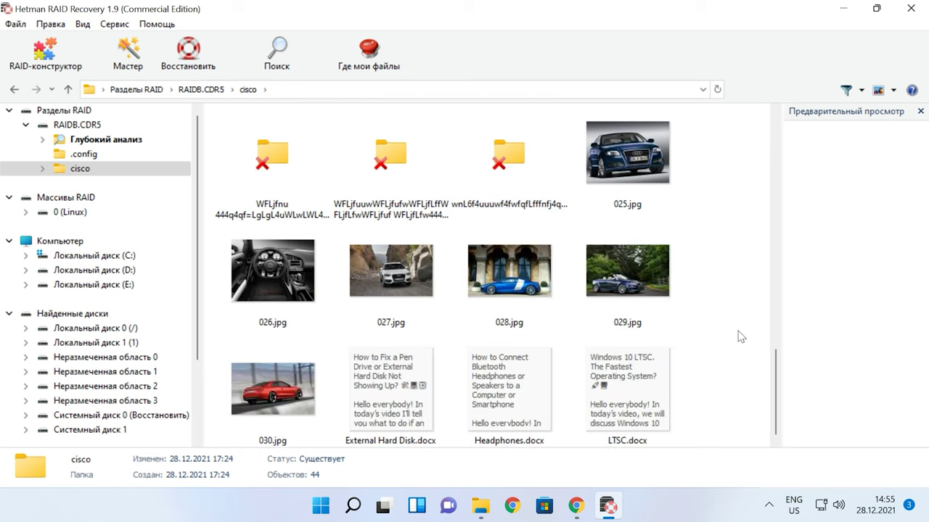